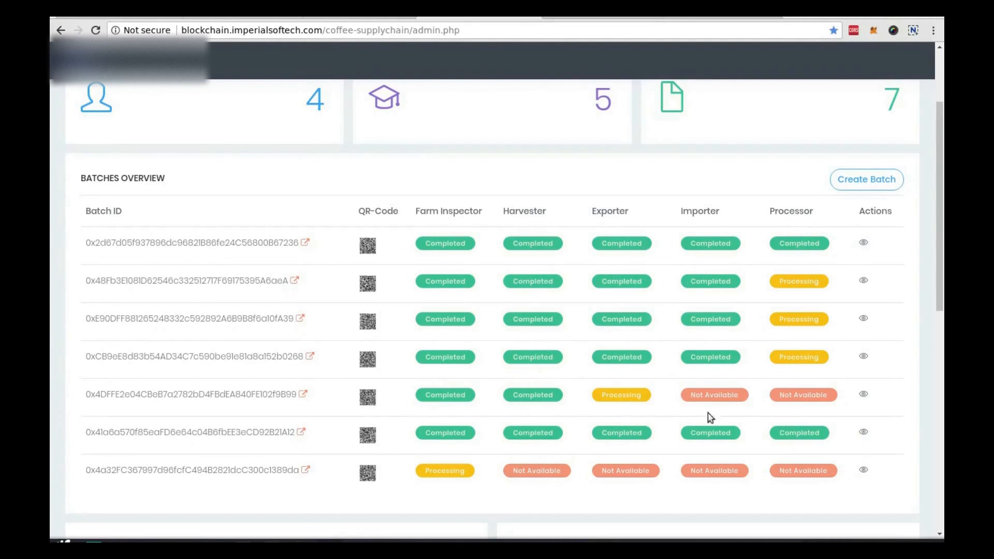
Step: Open the fifth batch's progress page and review its timeline down to the footer, Harvester verified, later stages unavailable
{"action": "left_click", "coordinate": [864, 395]}
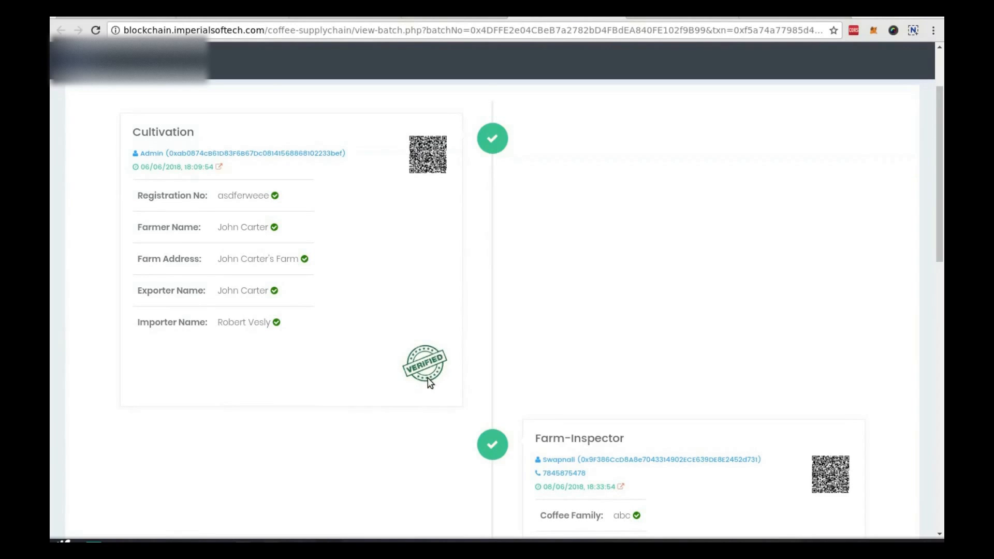
{"action": "scroll", "coordinate": [429, 383], "scroll_direction": "down", "scroll_amount": 3}
{"action": "scroll", "coordinate": [429, 383], "scroll_direction": "down", "scroll_amount": 2}
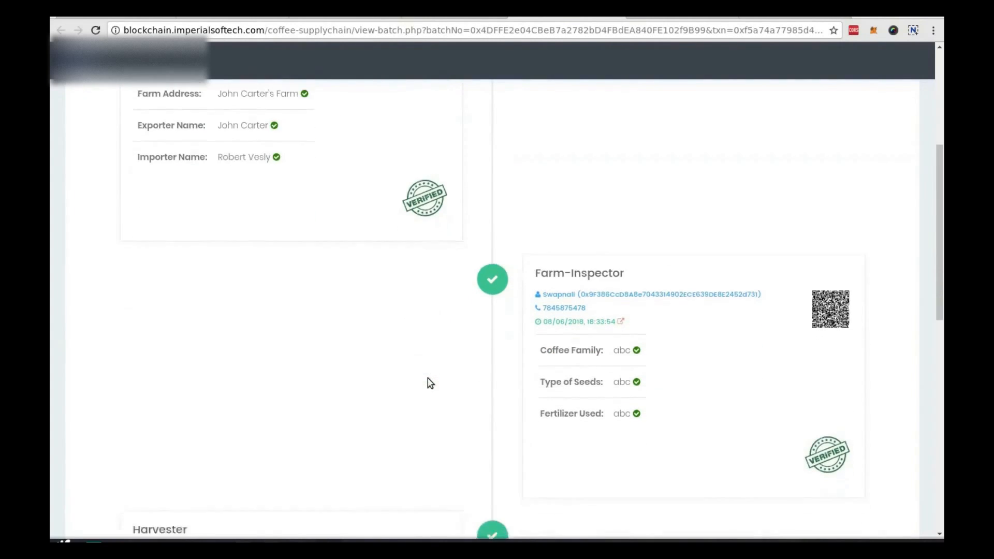
{"action": "scroll", "coordinate": [429, 383], "scroll_direction": "down", "scroll_amount": 5}
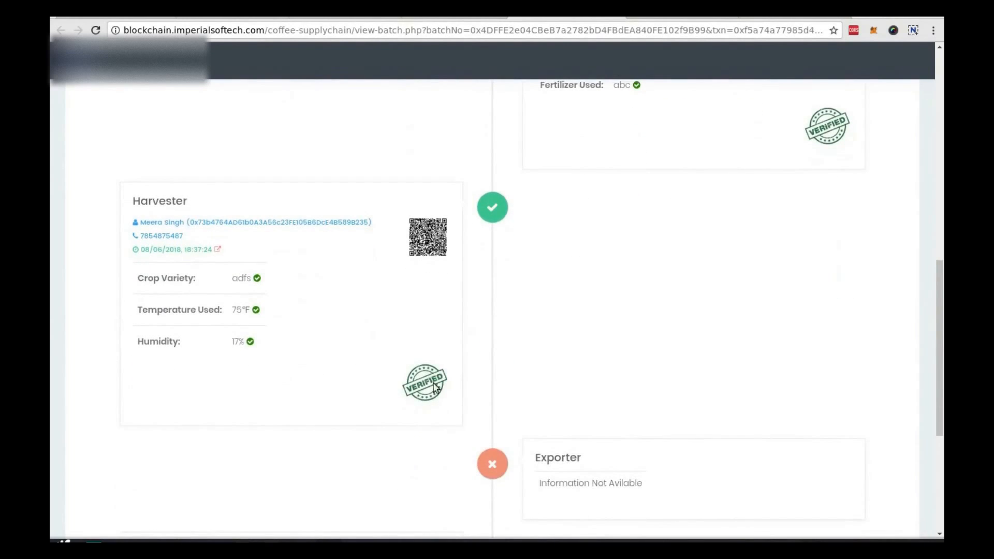
{"action": "scroll", "coordinate": [429, 393], "scroll_direction": "down", "scroll_amount": 2}
{"action": "scroll", "coordinate": [429, 392], "scroll_direction": "down", "scroll_amount": 2}
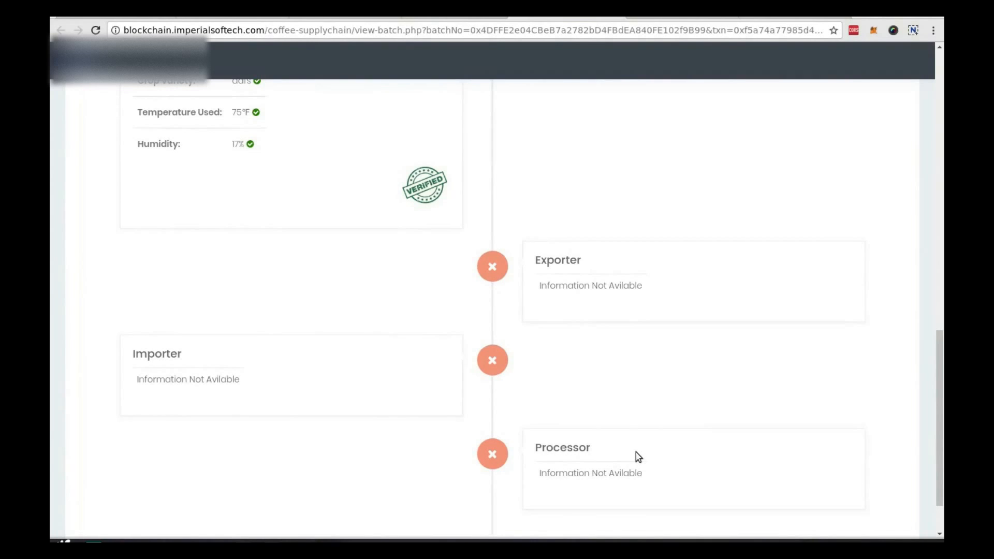
{"action": "scroll", "coordinate": [636, 452], "scroll_direction": "down", "scroll_amount": 2}
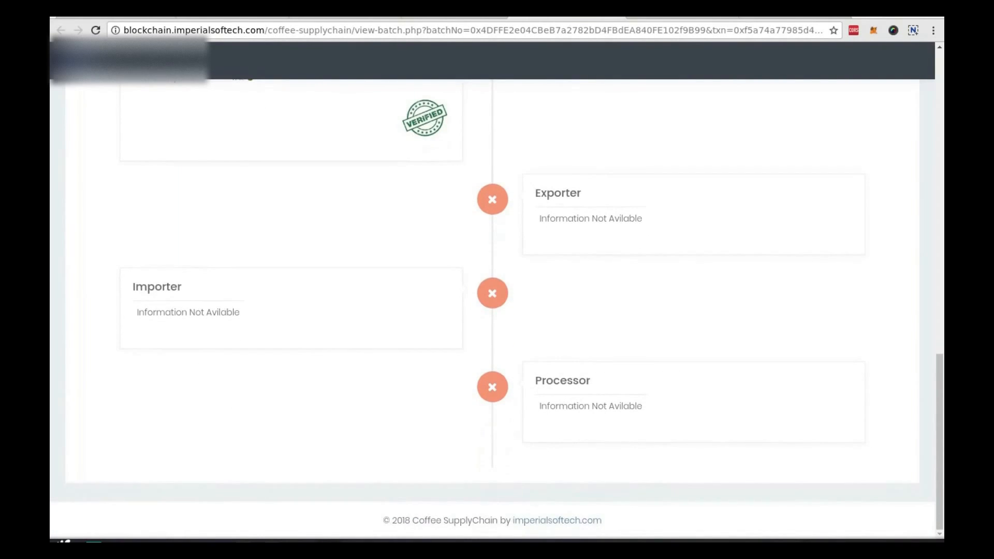
Step: Return to the admin.php dashboard and scroll down to the User Roles and Users tables
{"action": "left_click", "coordinate": [568, 17]}
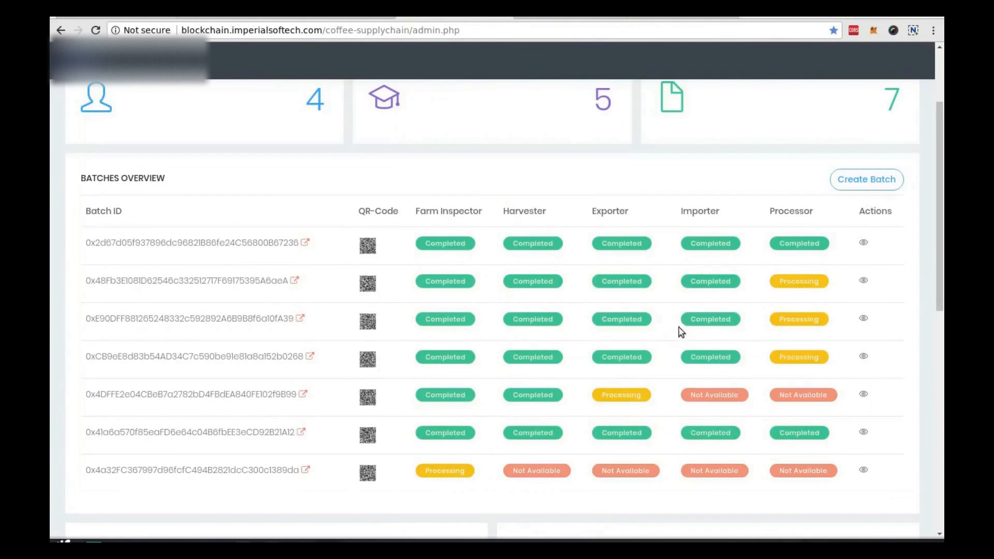
{"action": "scroll", "coordinate": [676, 337], "scroll_direction": "down", "scroll_amount": 3}
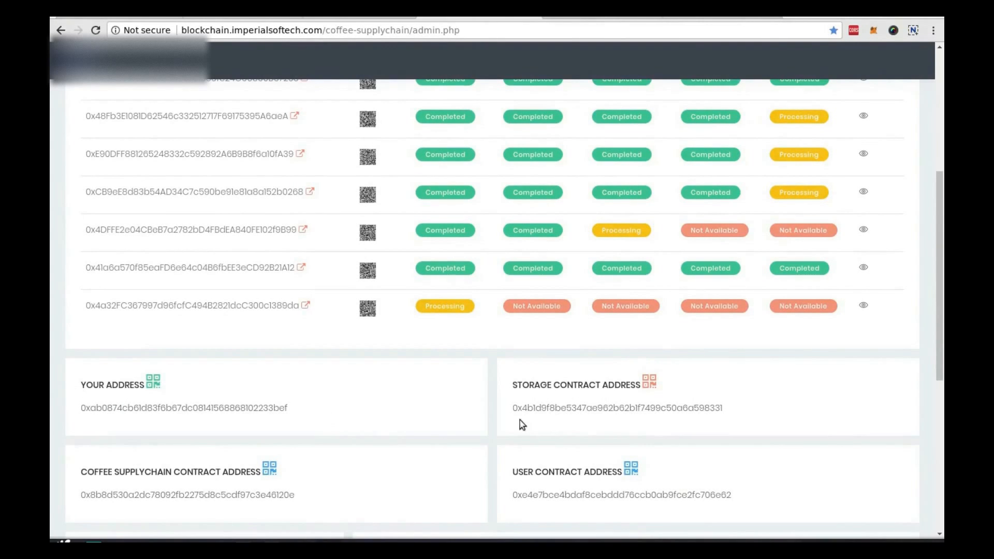
{"action": "scroll", "coordinate": [667, 492], "scroll_direction": "down", "scroll_amount": 3}
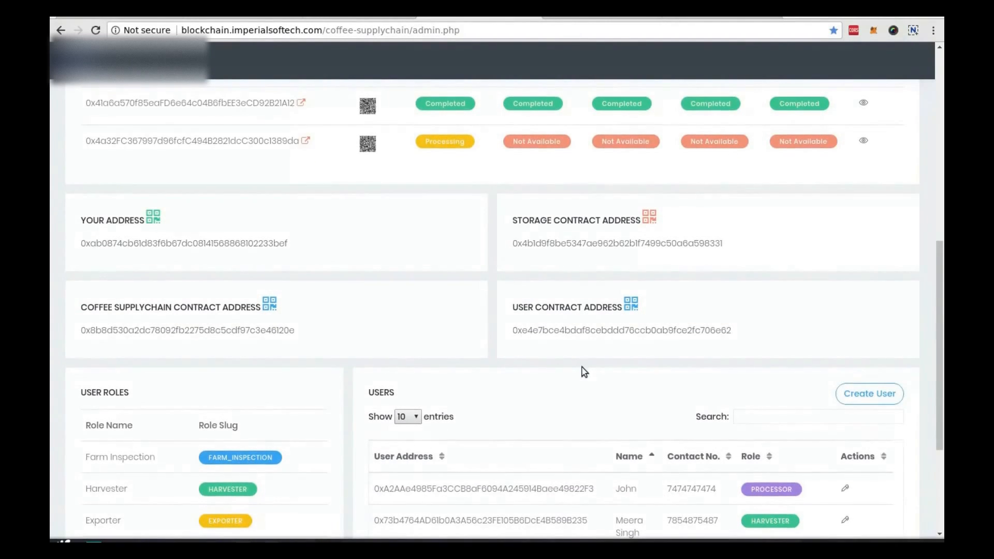
{"action": "scroll", "coordinate": [466, 373], "scroll_direction": "down", "scroll_amount": 1}
{"action": "scroll", "coordinate": [77, 352], "scroll_direction": "down", "scroll_amount": 1}
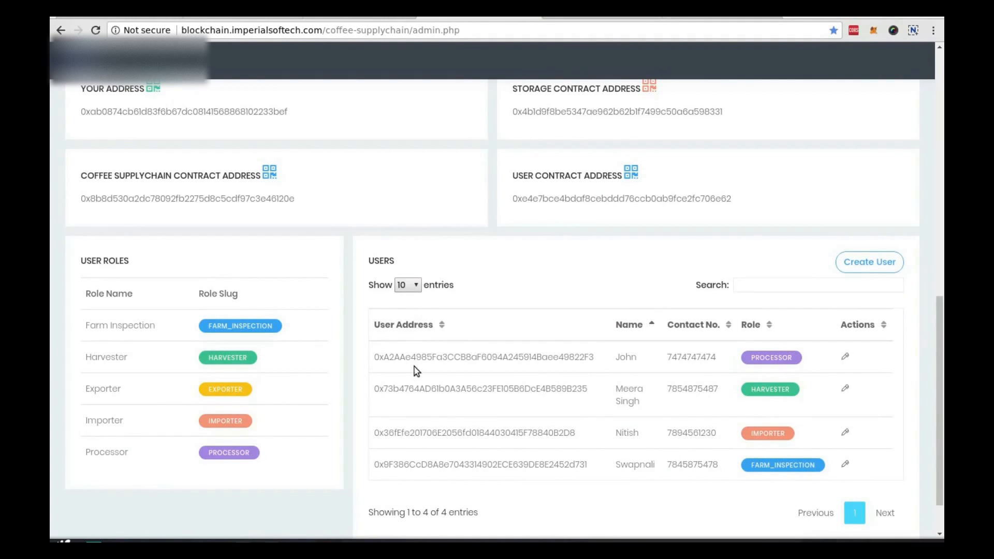
{"action": "scroll", "coordinate": [417, 370], "scroll_direction": "down", "scroll_amount": 2}
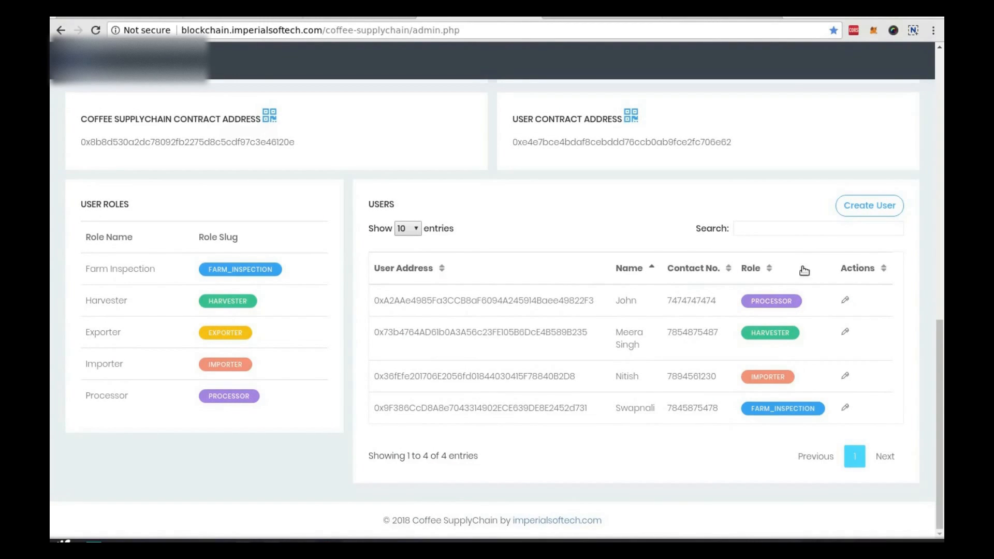
Step: Start a new user with the first saved wallet address, the user's full name and contact number
{"action": "left_click", "coordinate": [871, 207]}
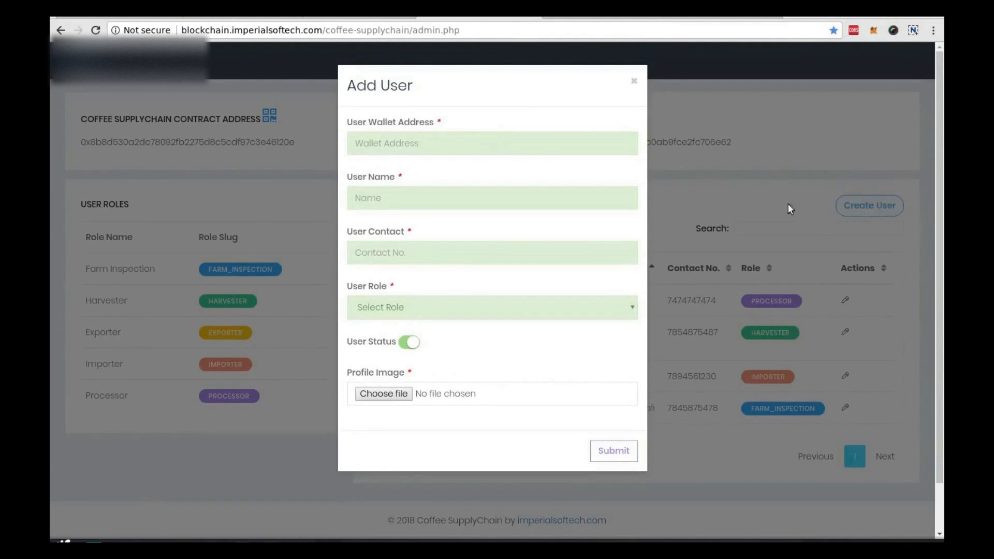
{"action": "left_click", "coordinate": [464, 148]}
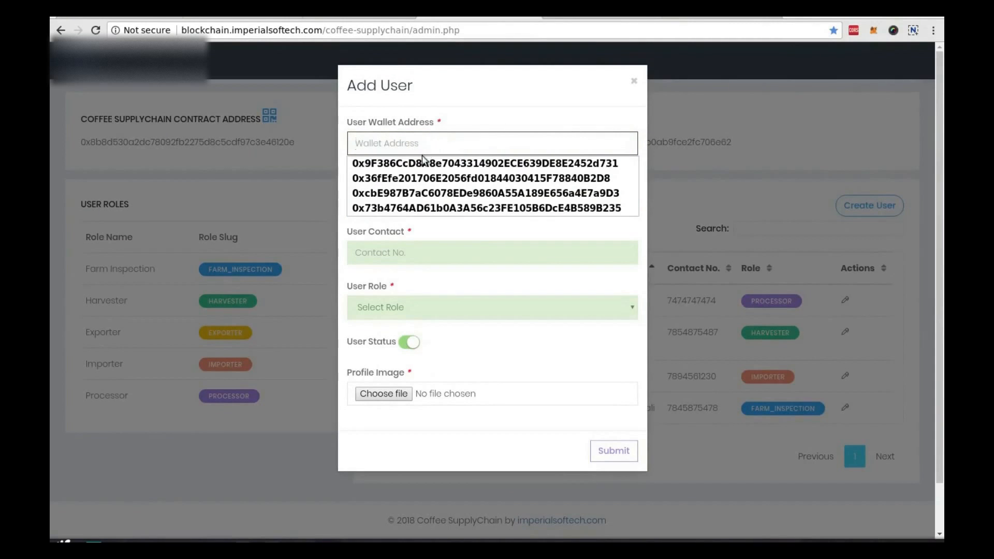
{"action": "left_click", "coordinate": [417, 164]}
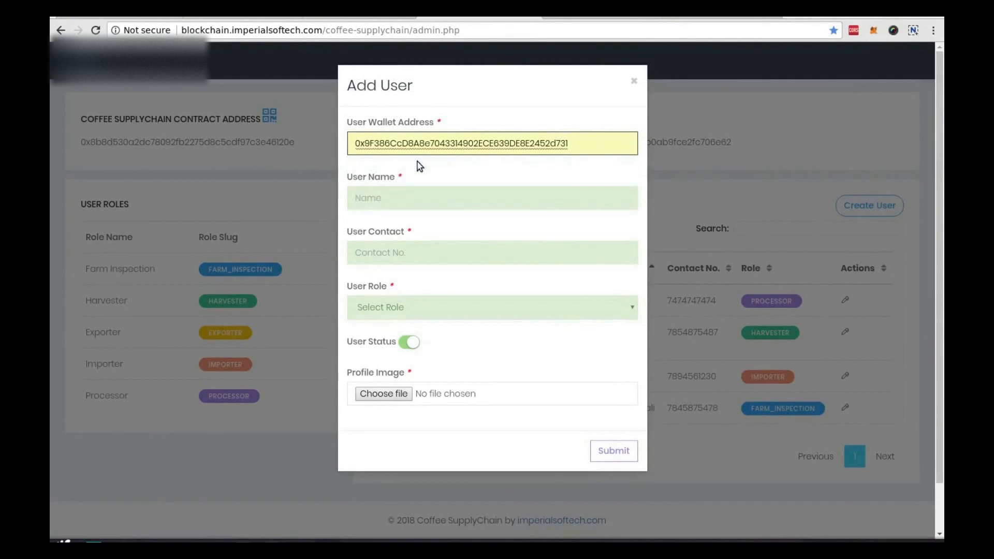
{"action": "left_click", "coordinate": [407, 199]}
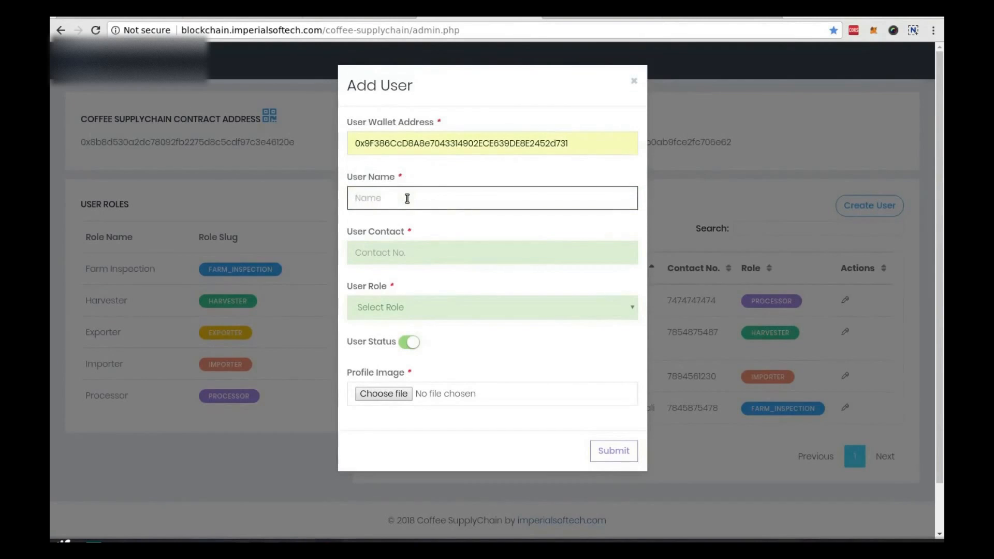
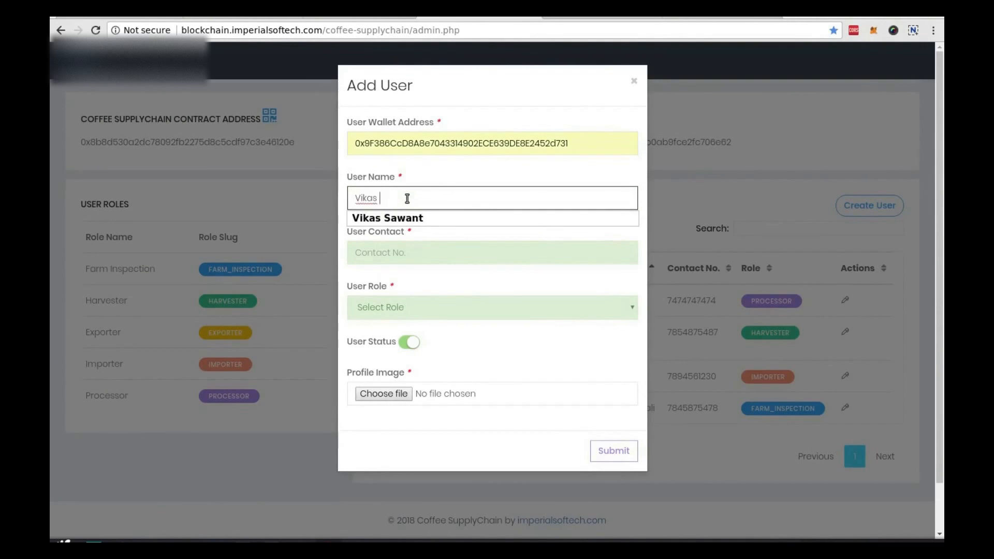
{"action": "left_click", "coordinate": [412, 252]}
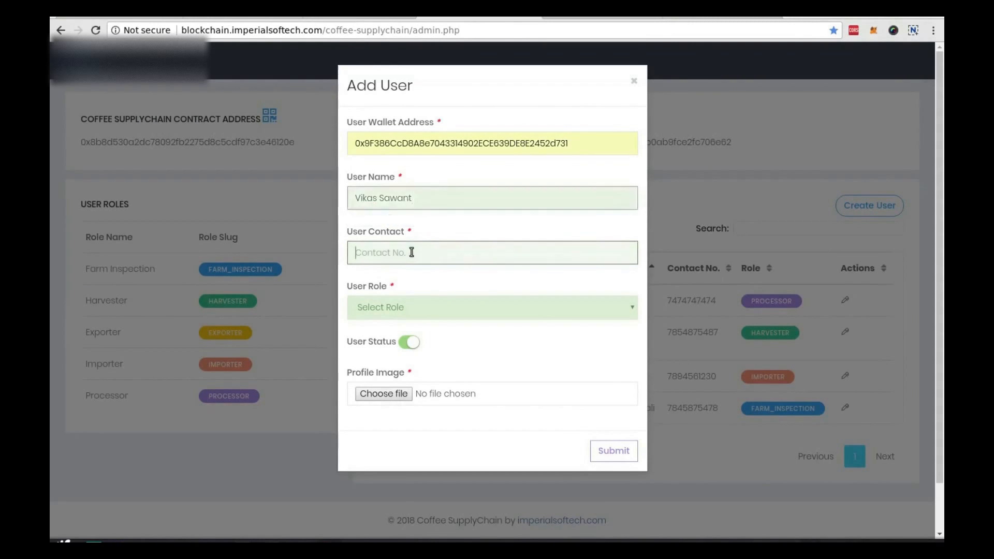
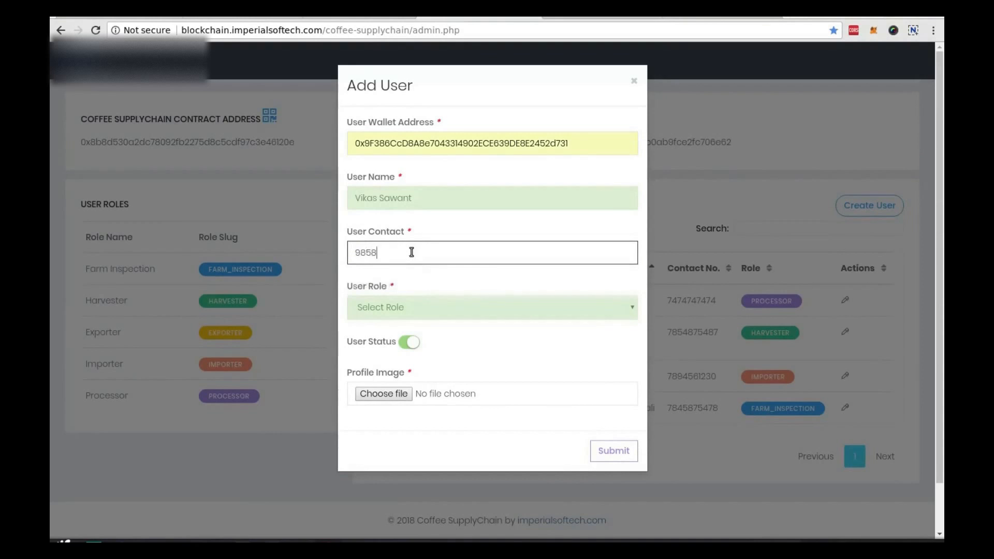
Step: Assign the Harvester role, keep the status active, and attach admin.png as the profile image
{"action": "left_click", "coordinate": [418, 310]}
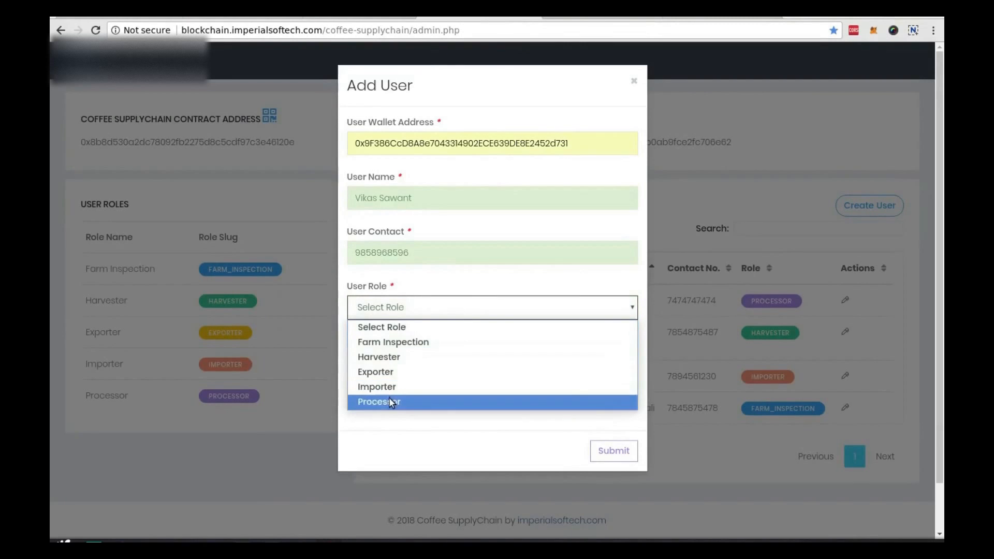
{"action": "left_click", "coordinate": [400, 361]}
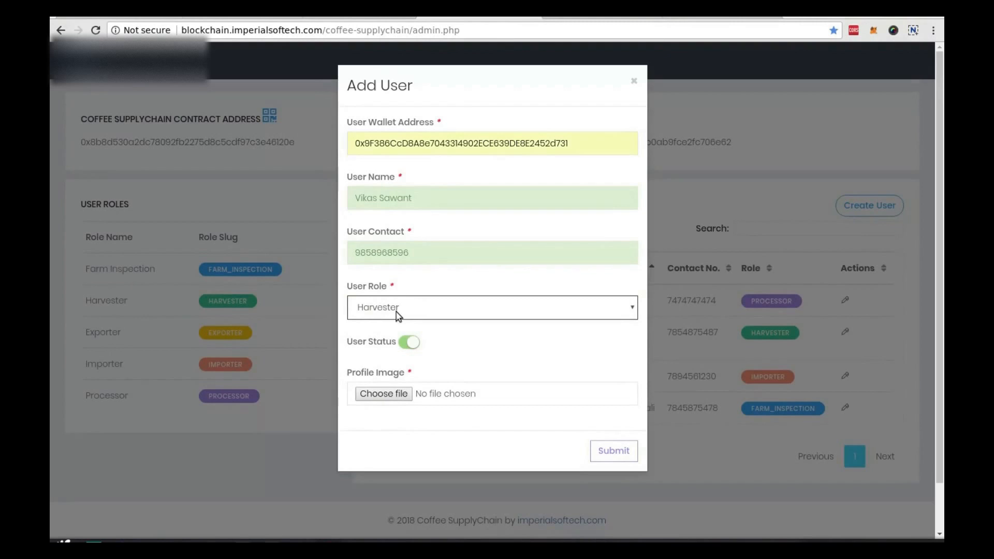
{"action": "left_click", "coordinate": [409, 342]}
{"action": "left_click", "coordinate": [409, 342]}
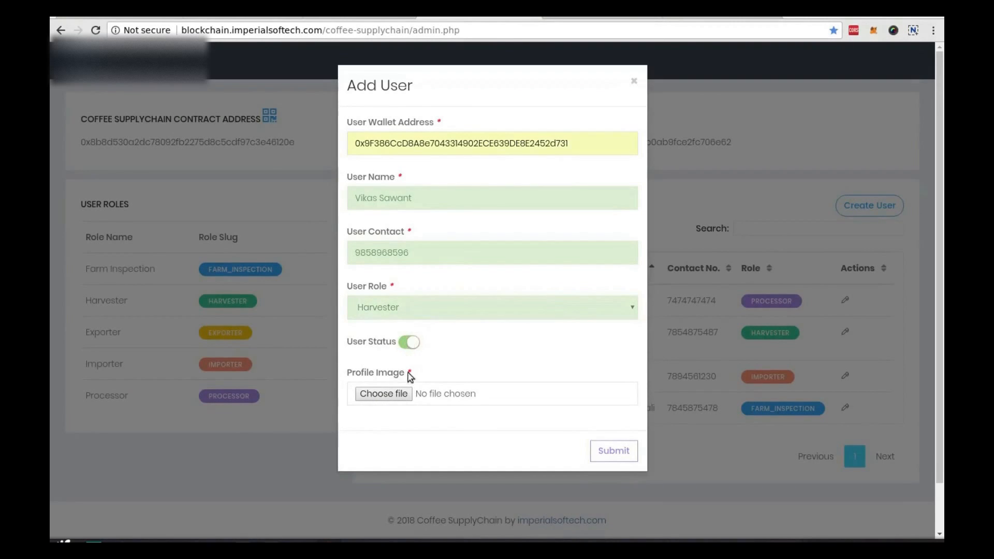
{"action": "left_click", "coordinate": [393, 399]}
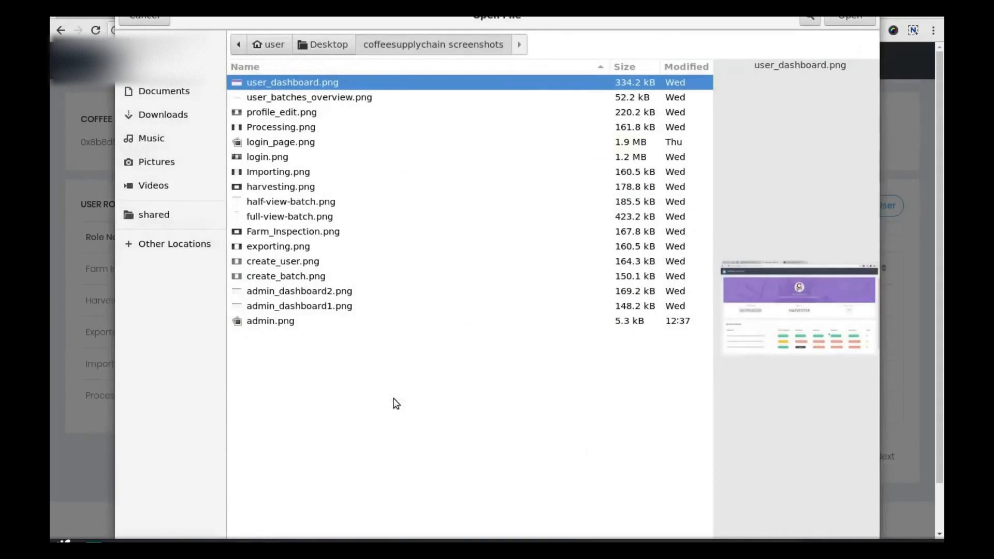
{"action": "left_click", "coordinate": [281, 321]}
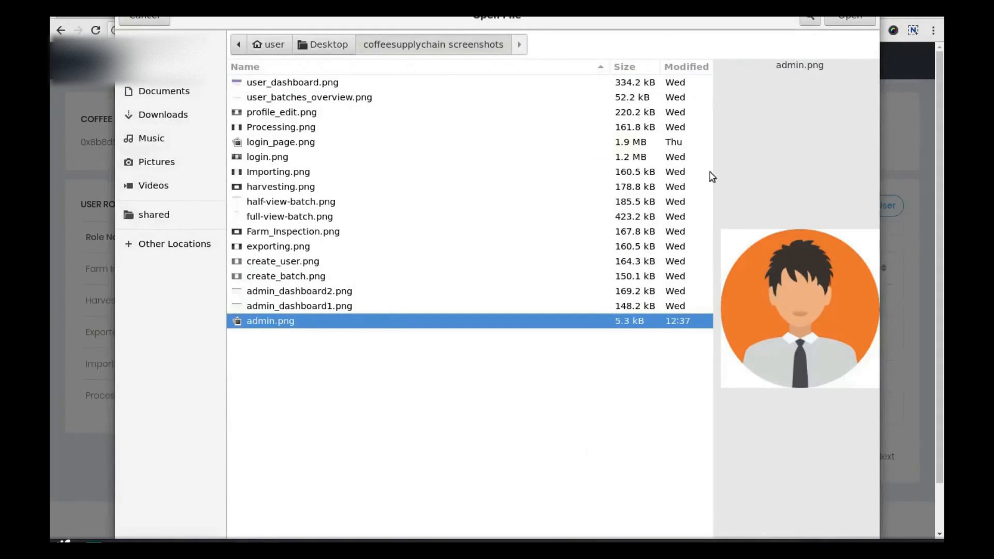
{"action": "left_click", "coordinate": [855, 20]}
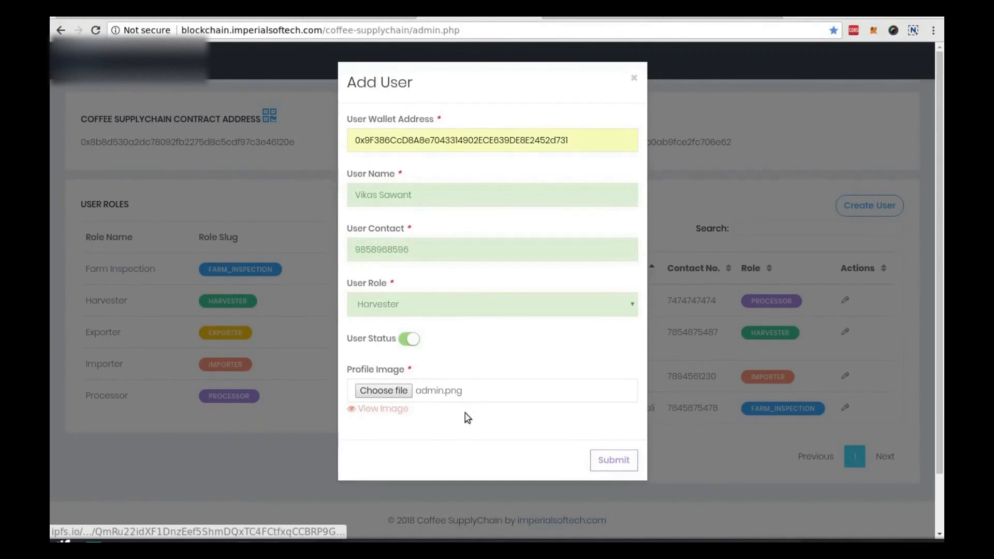
Step: Submit the new user, approve the transaction in MetaMask, and dismiss the success message
{"action": "left_click", "coordinate": [628, 466]}
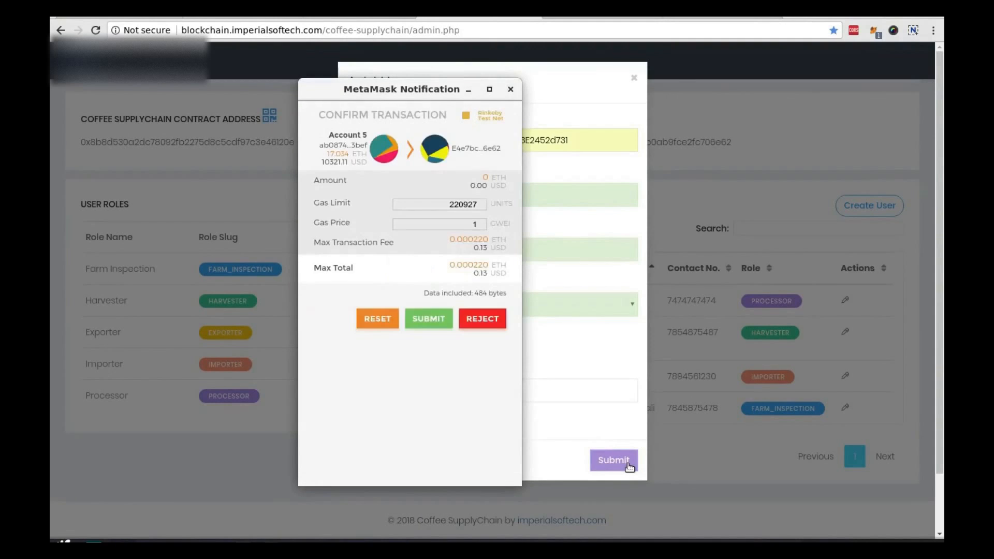
{"action": "left_click", "coordinate": [437, 319]}
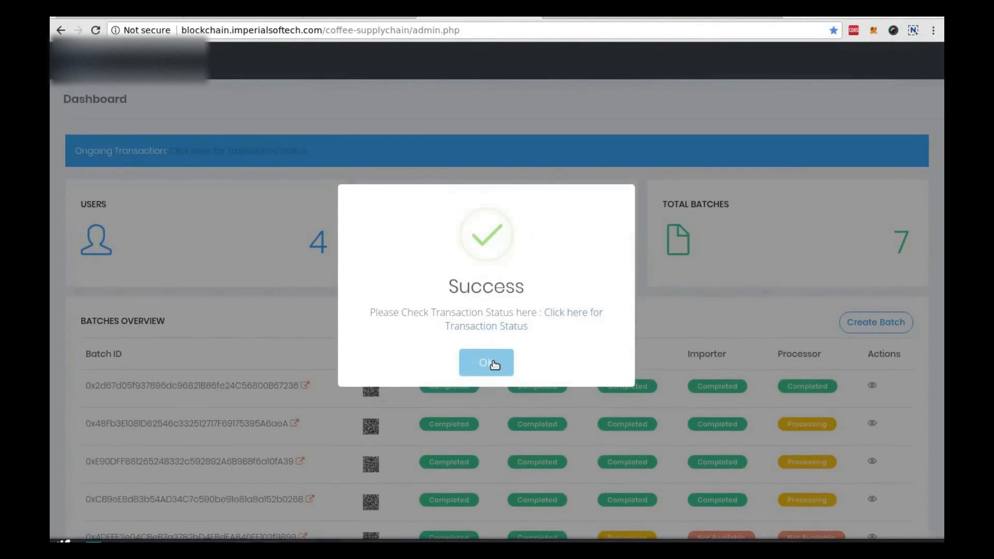
{"action": "left_click", "coordinate": [486, 363]}
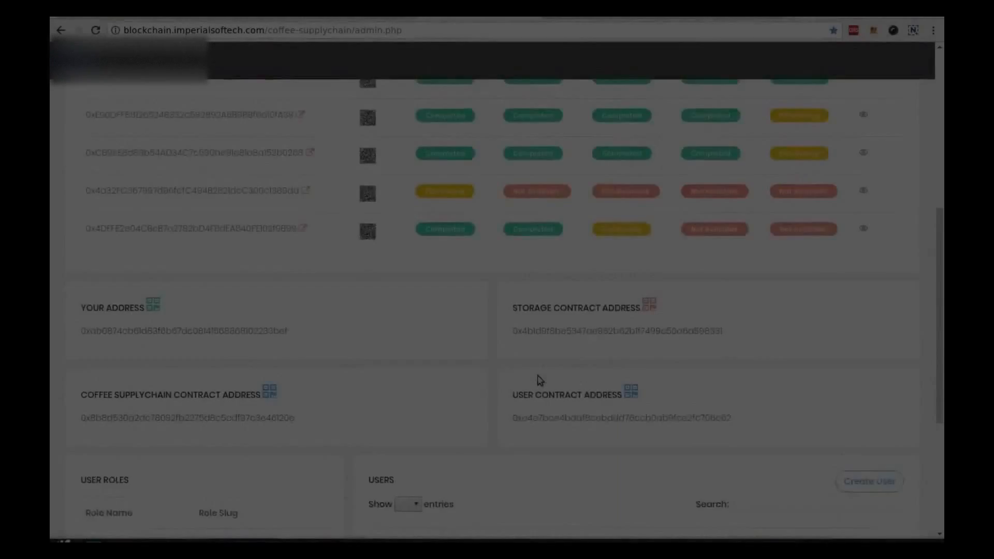
Step: Show 10 entries in the Users table, check the new Harvester row, then return to the top
{"action": "scroll", "coordinate": [409, 371], "scroll_direction": "down", "scroll_amount": 5}
{"action": "scroll", "coordinate": [407, 370], "scroll_direction": "down", "scroll_amount": 2}
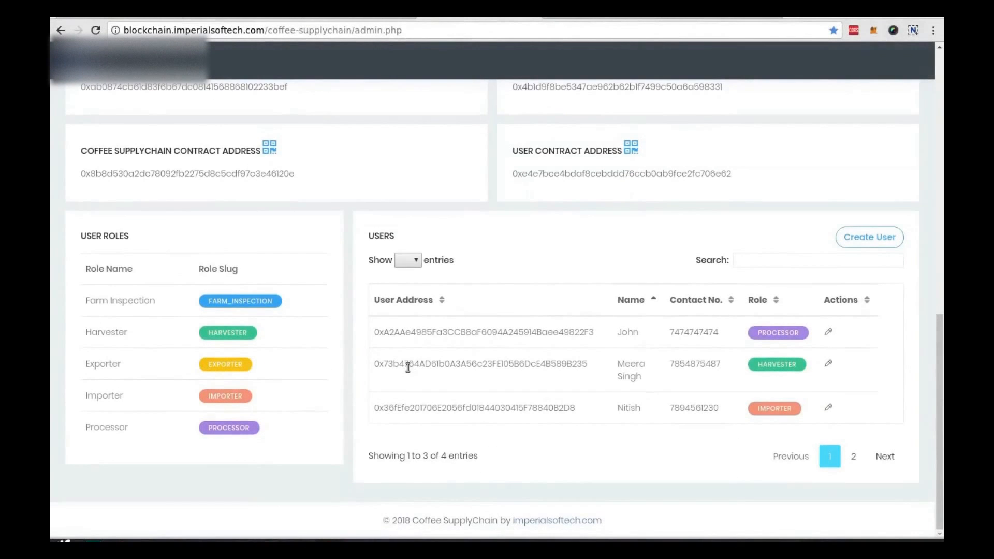
{"action": "left_click", "coordinate": [408, 260]}
{"action": "left_click", "coordinate": [409, 279]}
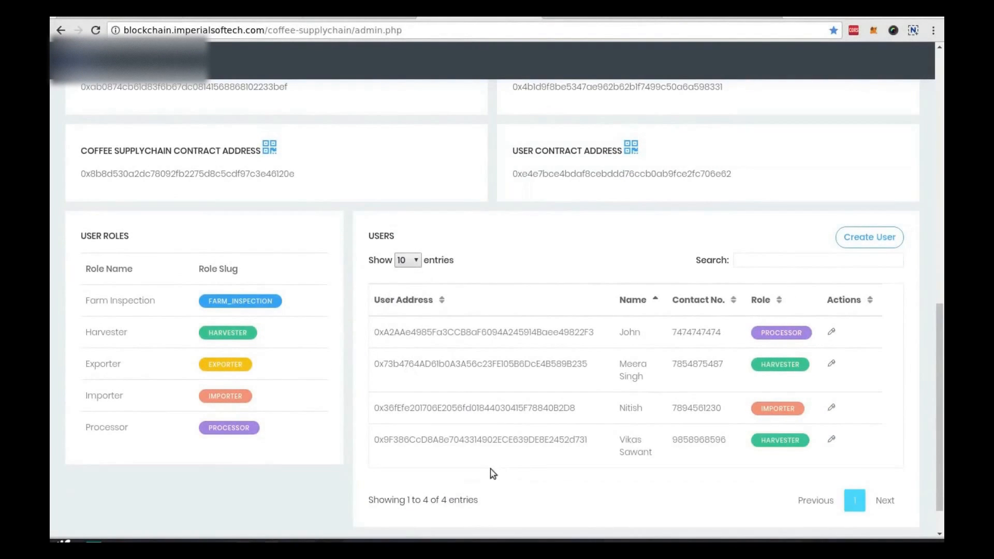
{"action": "triple_click", "coordinate": [624, 445]}
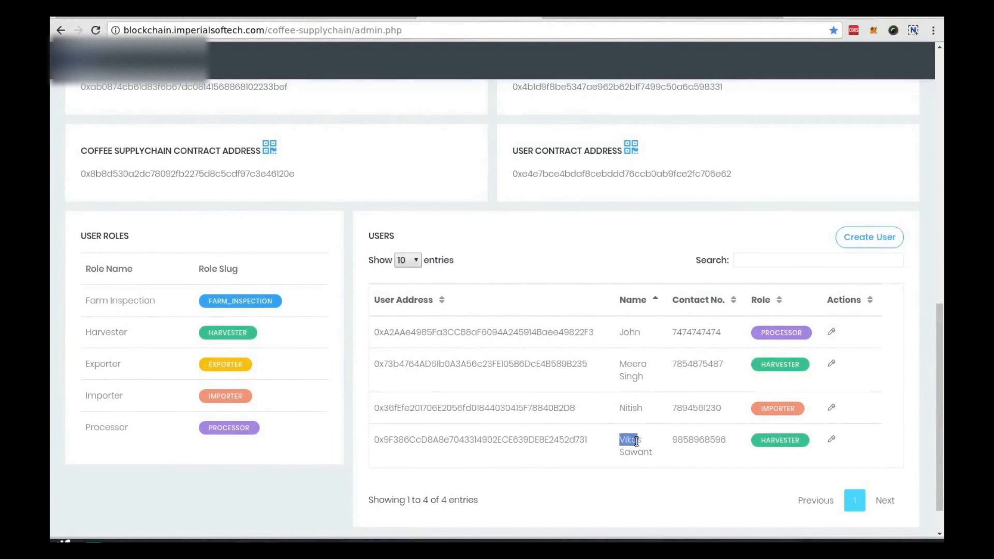
{"action": "left_click", "coordinate": [661, 461]}
{"action": "scroll", "coordinate": [620, 427], "scroll_direction": "up", "scroll_amount": 6}
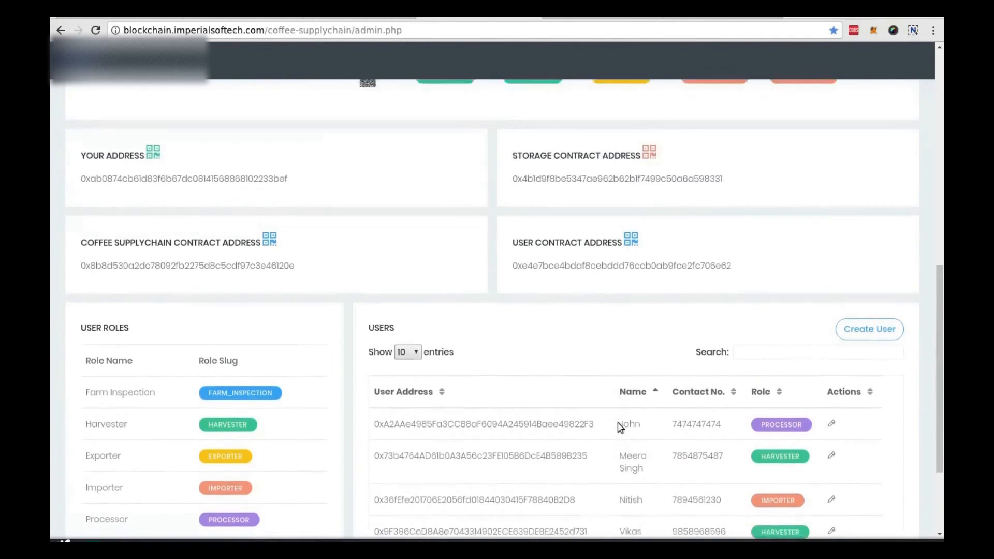
{"action": "scroll", "coordinate": [621, 429], "scroll_direction": "up", "scroll_amount": 1}
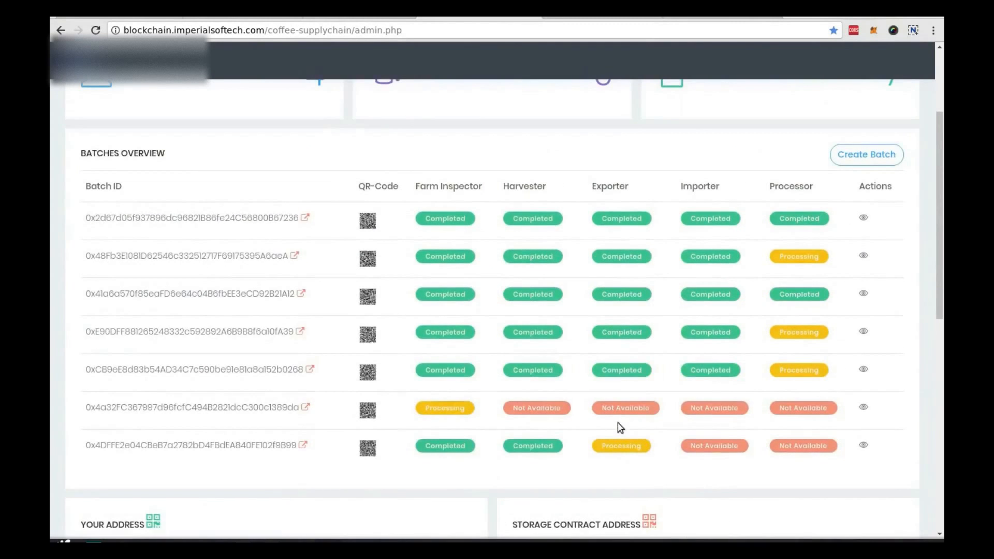
{"action": "scroll", "coordinate": [915, 250], "scroll_direction": "up", "scroll_amount": 2}
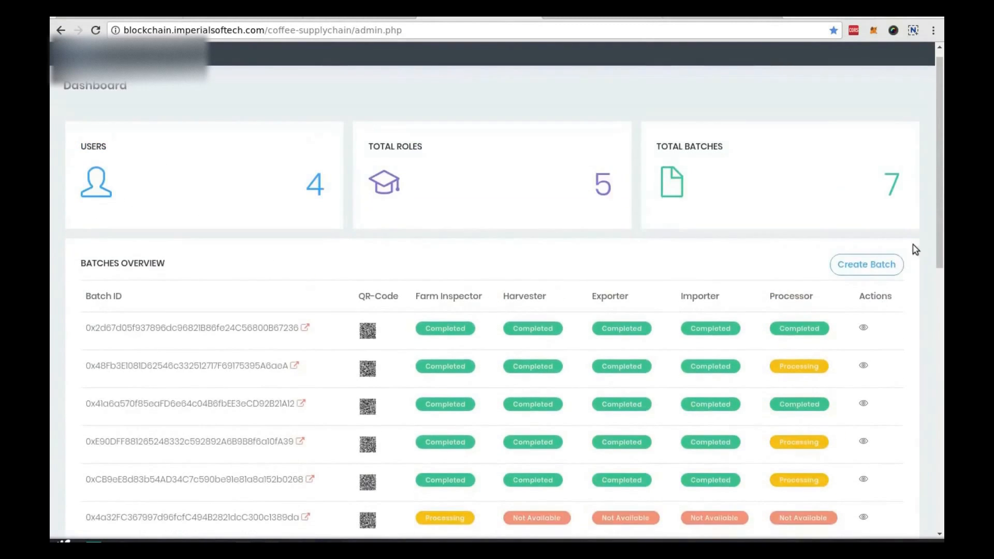
Step: Start a new batch and enter the farmer's registration number, name and address
{"action": "left_click", "coordinate": [874, 266]}
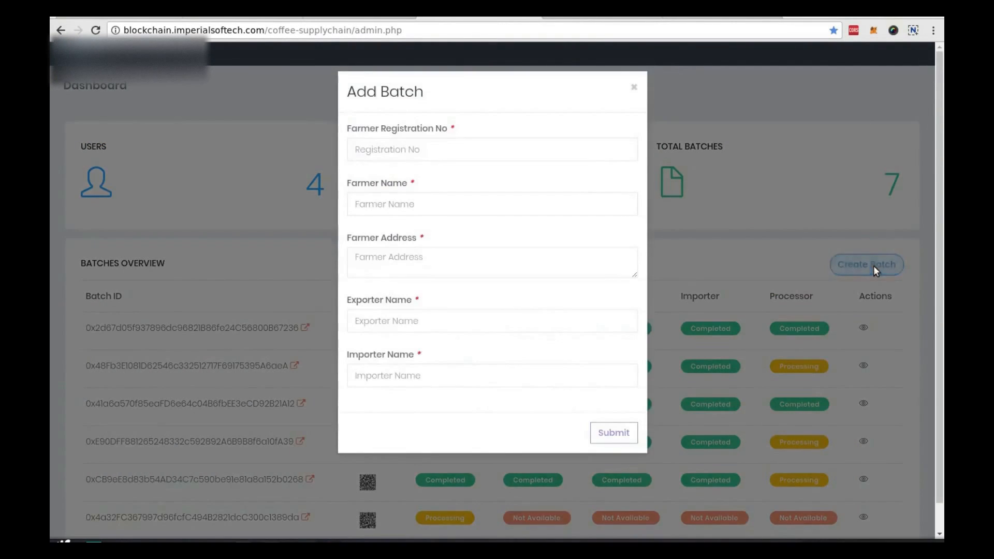
{"action": "left_click", "coordinate": [430, 148]}
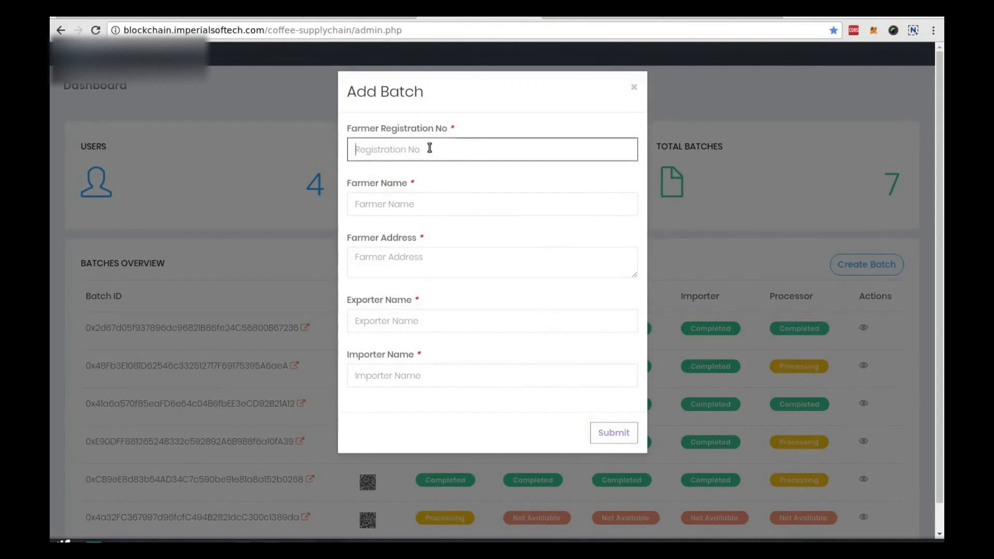
{"action": "type", "text": "96"}
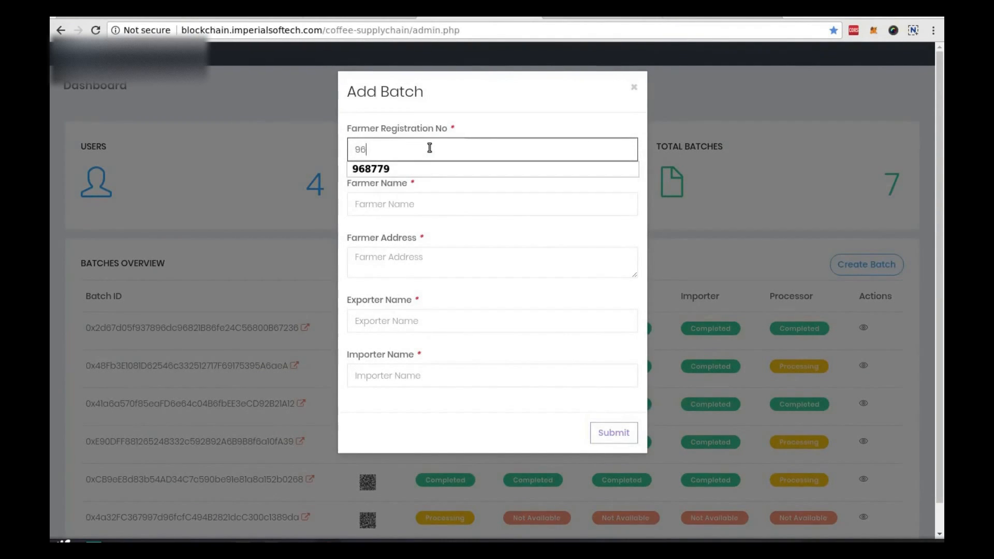
{"action": "type", "text": "8574"}
{"action": "key", "text": "Tab"}
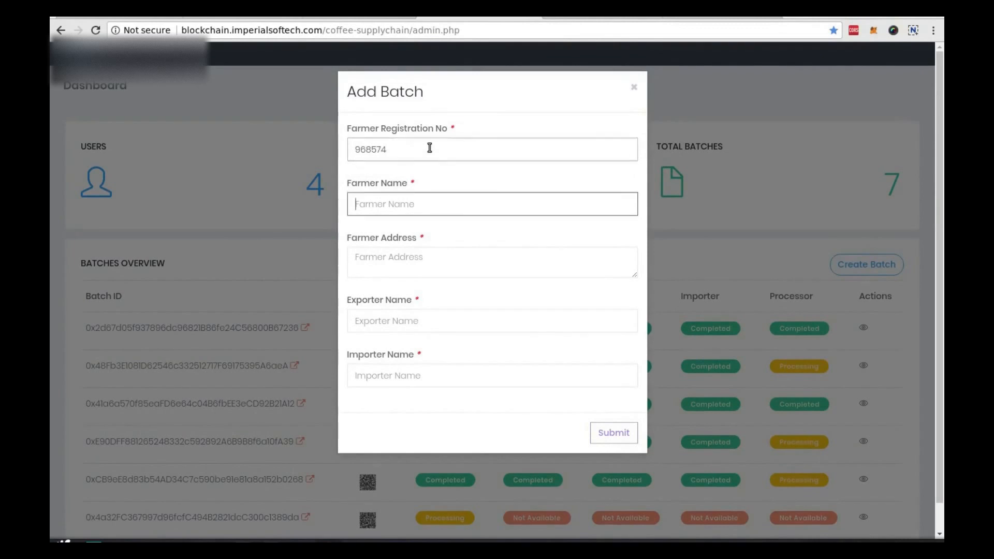
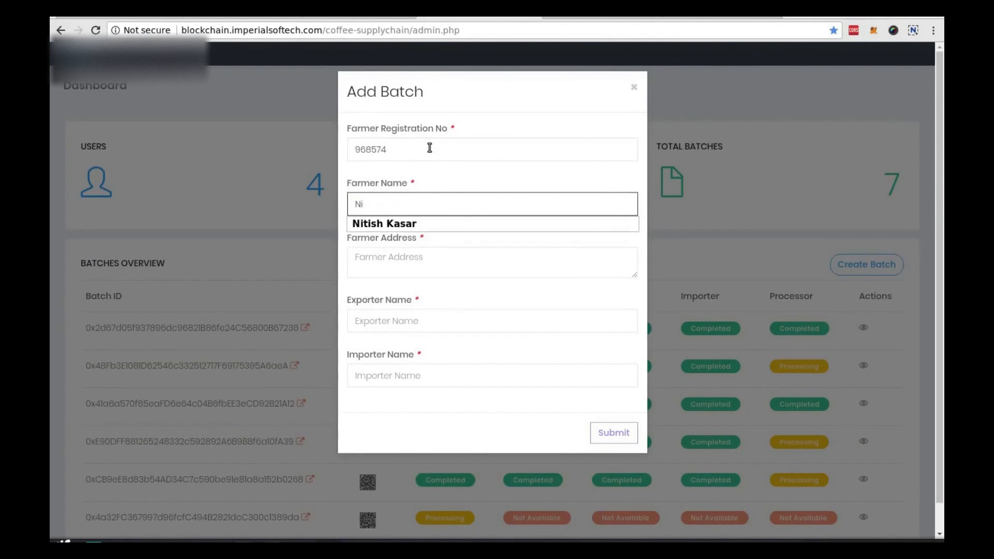
{"action": "key", "text": "Tab"}
{"action": "type", "text": "Panchavati,"}
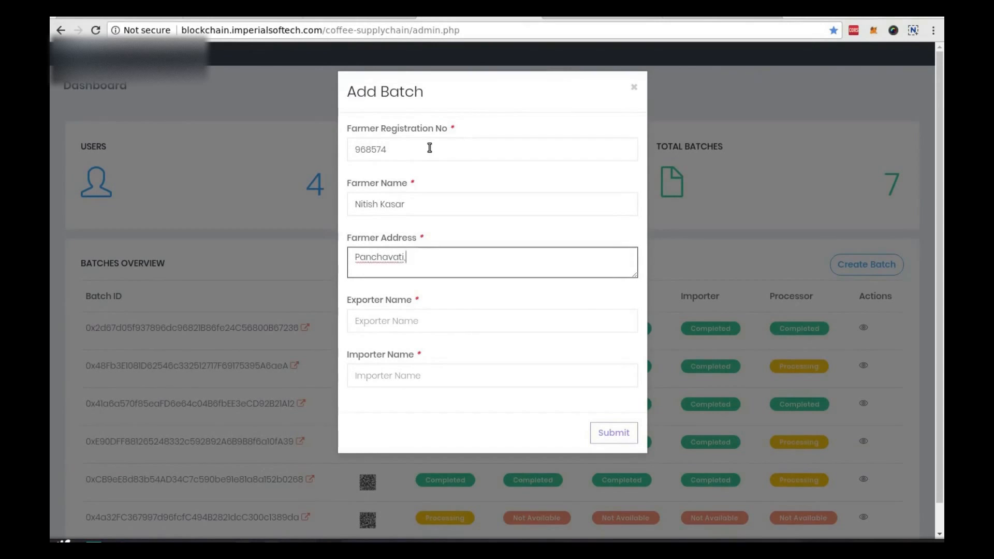
{"action": "type", "text": " Nashik"}
Step: Set exporter to AK Exporters and importer to Link Traders, then submit the batch
{"action": "key", "text": "Tab"}
{"action": "type", "text": "Ak"}
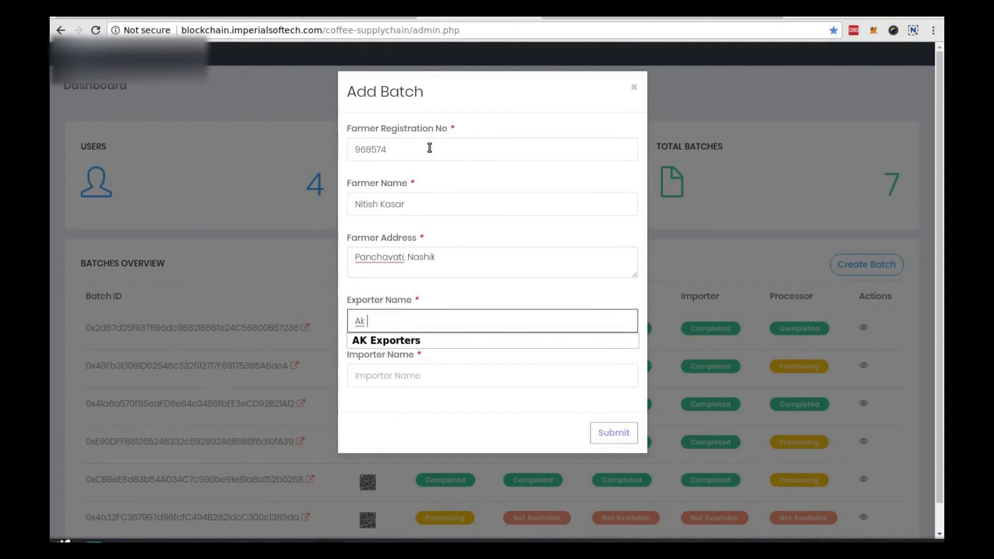
{"action": "key", "text": "Down"}
{"action": "key", "text": "Return"}
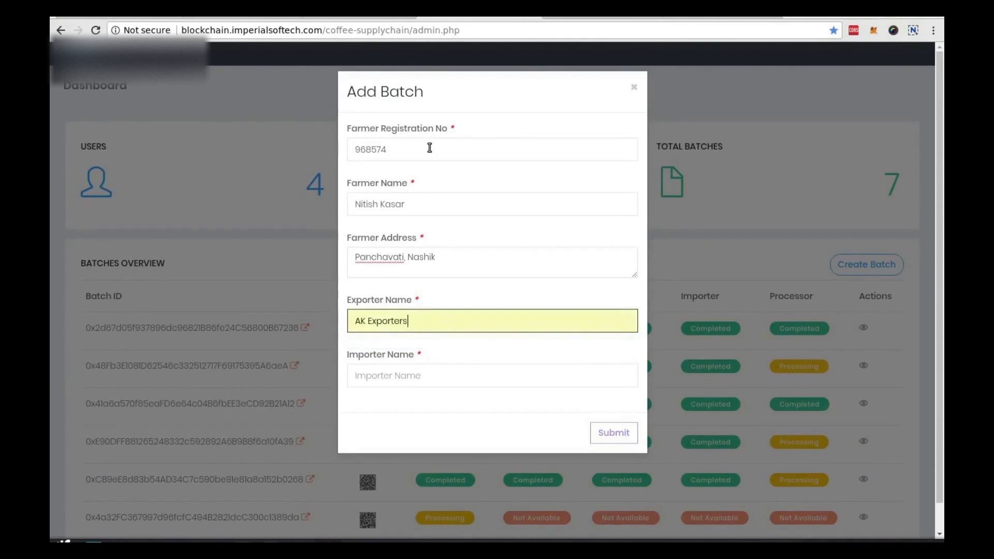
{"action": "key", "text": "Tab"}
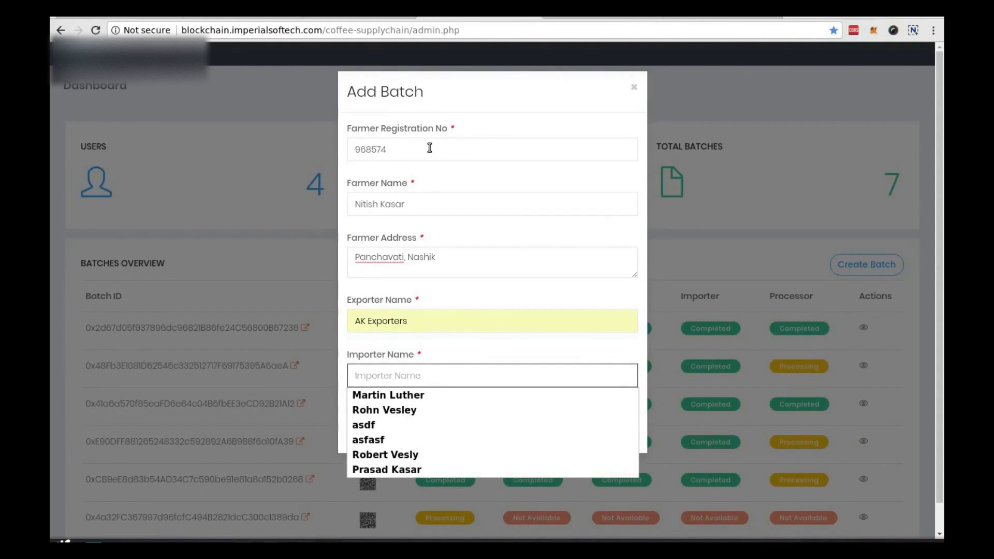
{"action": "type", "text": "Link"}
{"action": "key", "text": "Down"}
{"action": "key", "text": "Return"}
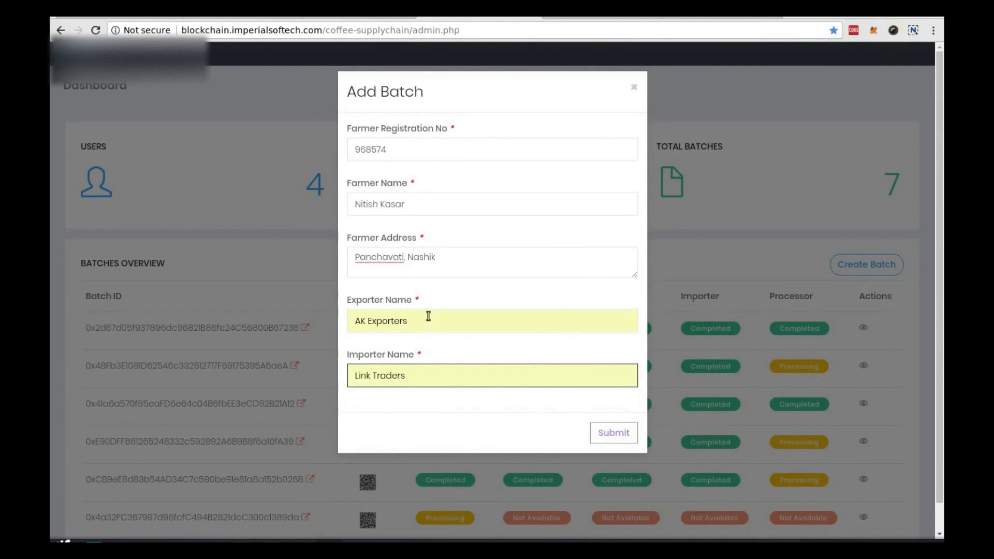
{"action": "left_click", "coordinate": [628, 434]}
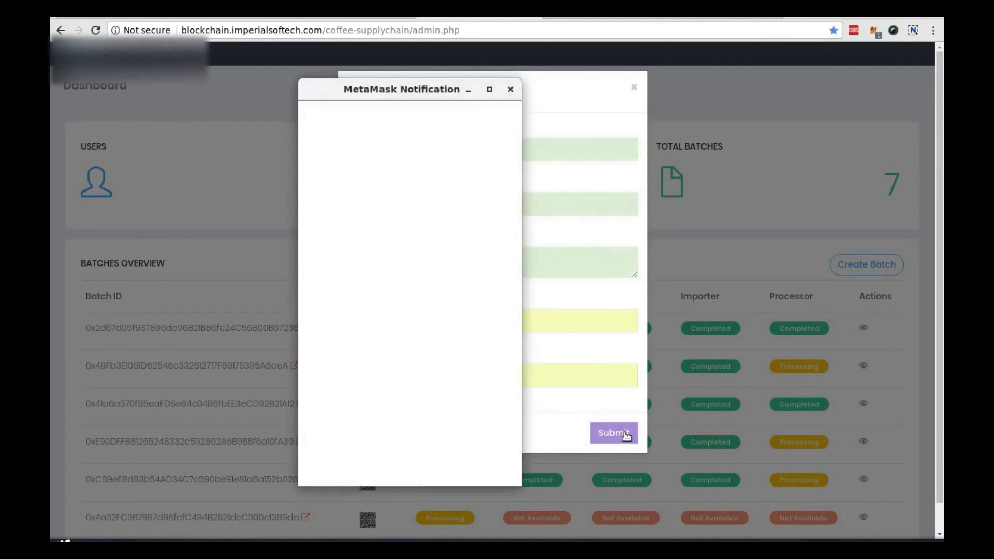